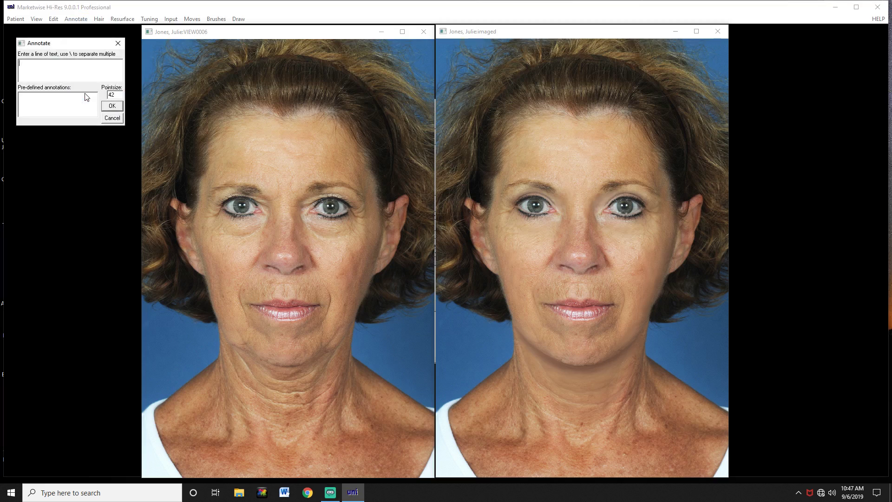
Step: Place a text annotation reading "Label" over the hair at the top of the imaged photo, and delete it
{"action": "mouse_move", "coordinate": [74, 43]}
{"action": "left_mouse_down"}
{"action": "mouse_move", "coordinate": [125, 69]}
{"action": "mouse_move", "coordinate": [112, 54]}
{"action": "left_mouse_up"}
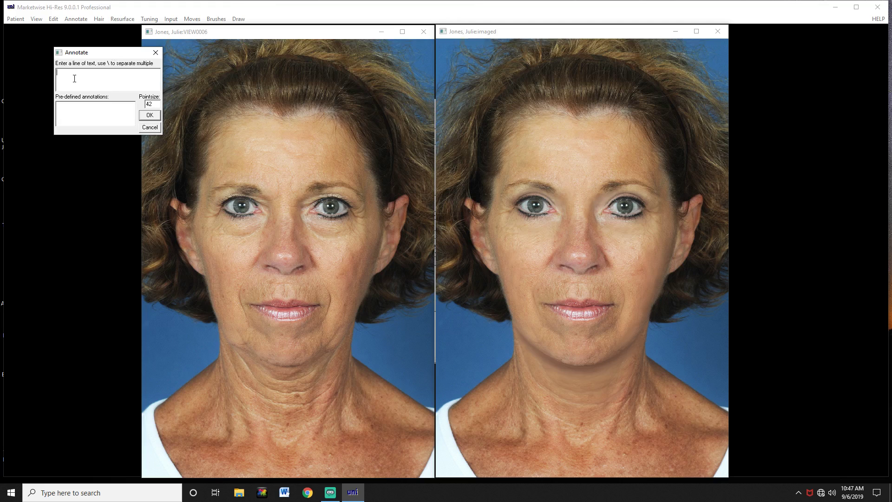
{"action": "type", "text": "Label"}
{"action": "left_click", "coordinate": [151, 116]}
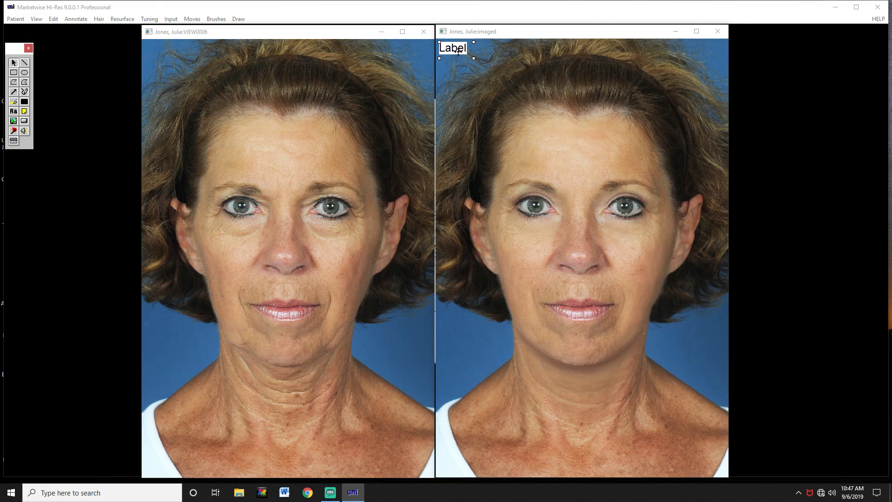
{"action": "left_click_drag", "start_coordinate": [458, 51], "coordinate": [584, 58]}
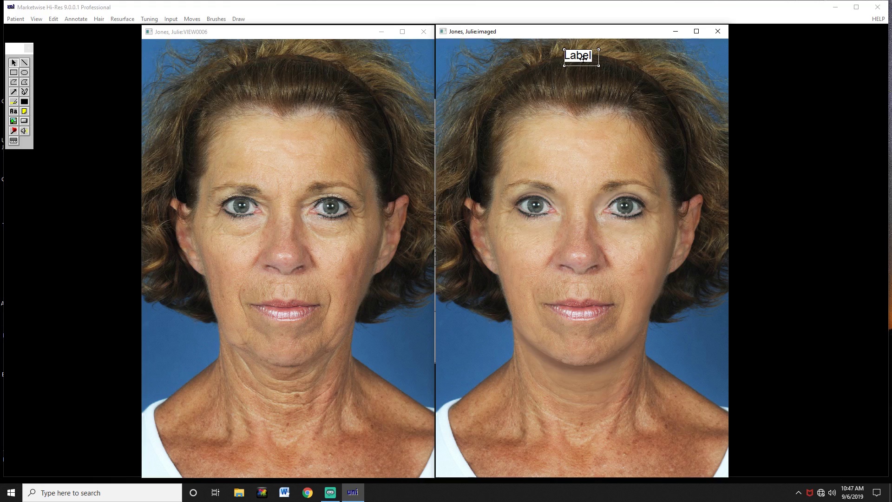
{"action": "key", "text": "Delete"}
Step: Check the pre-defined annotations list for labels and close it without adding a label
{"action": "left_click", "coordinate": [76, 19]}
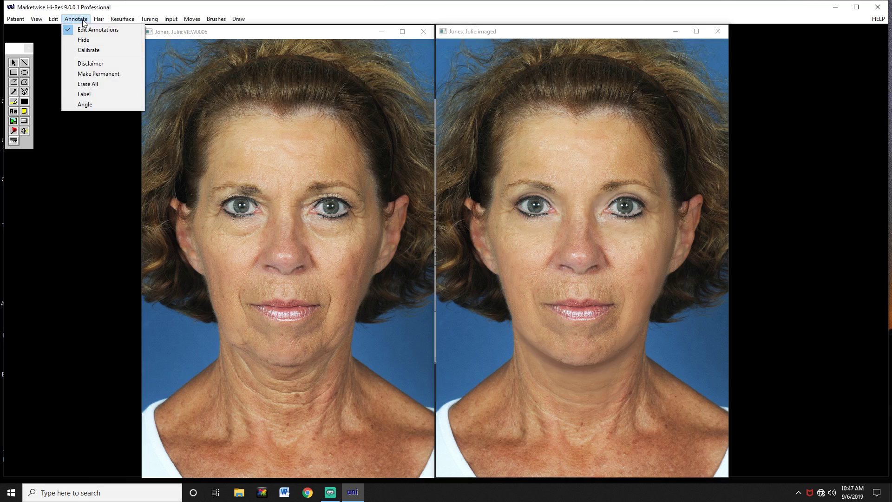
{"action": "left_click", "coordinate": [81, 94]}
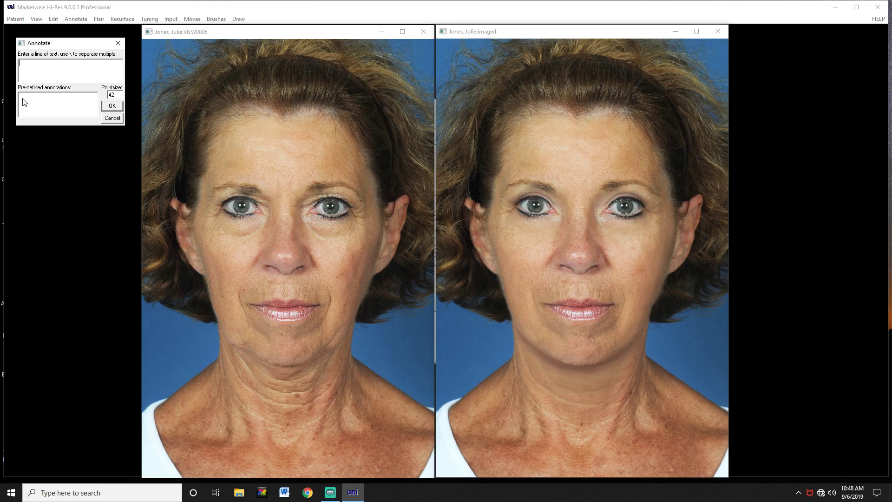
{"action": "left_click", "coordinate": [116, 120]}
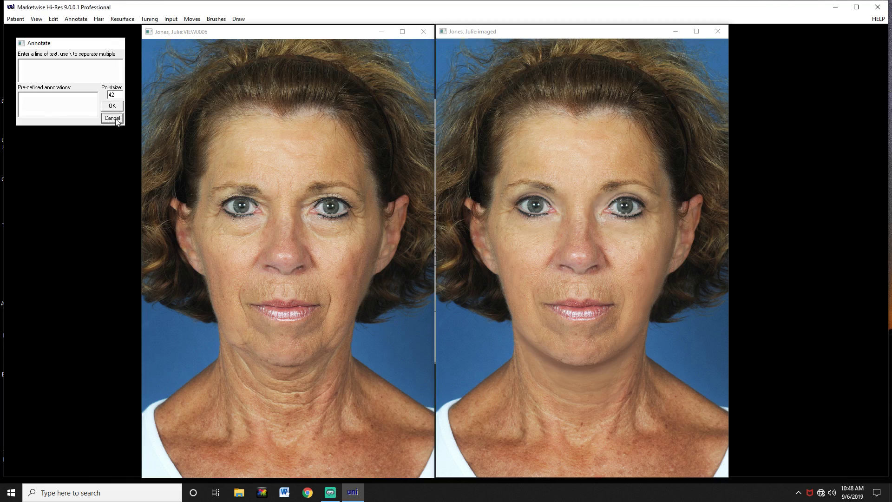
Step: Switch to the Windows desktop, create a new text document there, and open it in Notepad
{"action": "left_click", "coordinate": [835, 8]}
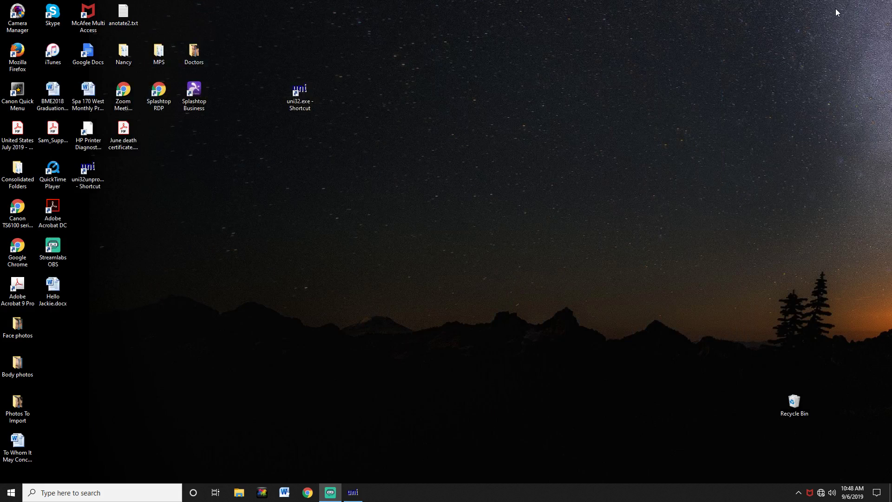
{"action": "right_click", "coordinate": [385, 147]}
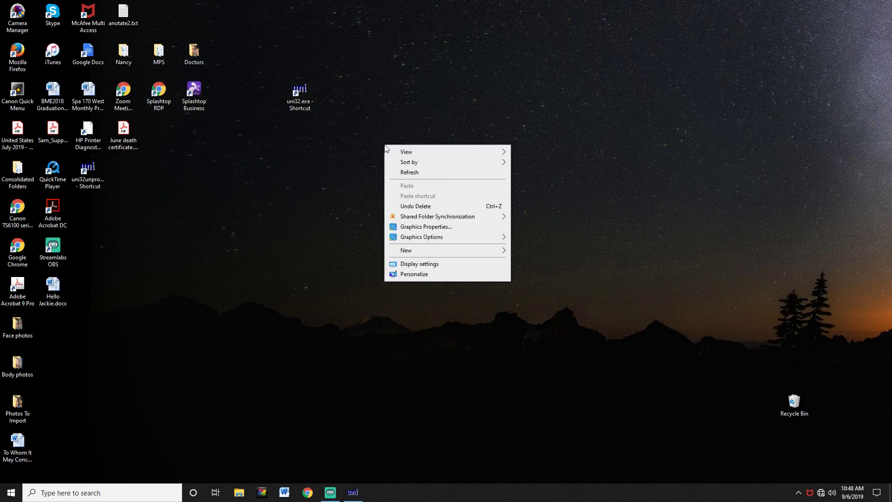
{"action": "mouse_move", "coordinate": [415, 252]}
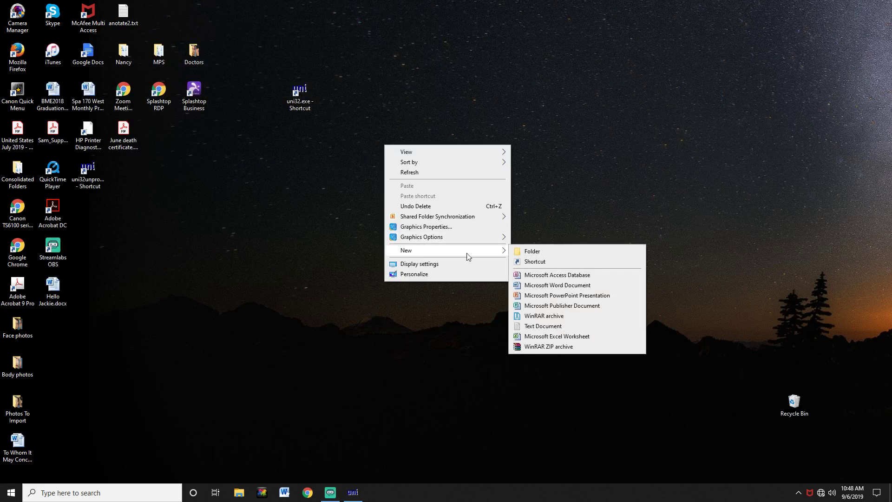
{"action": "left_click", "coordinate": [542, 326]}
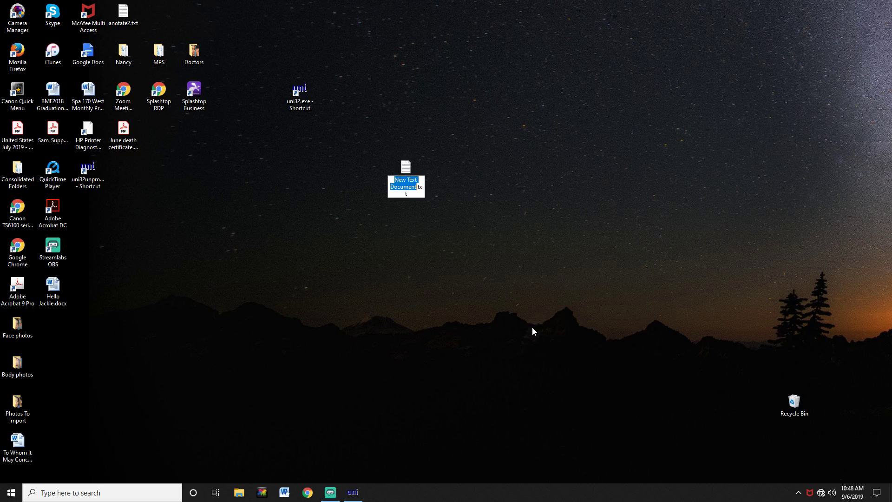
{"action": "left_click", "coordinate": [406, 169]}
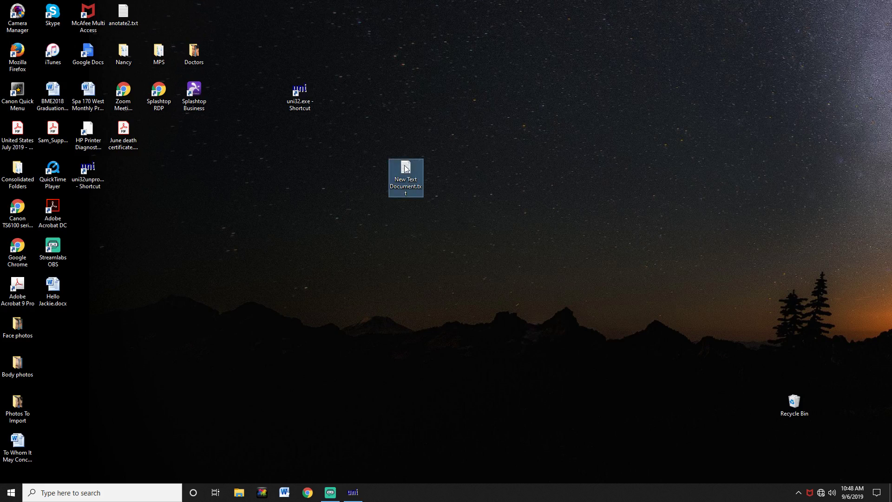
{"action": "double_click", "coordinate": [406, 168]}
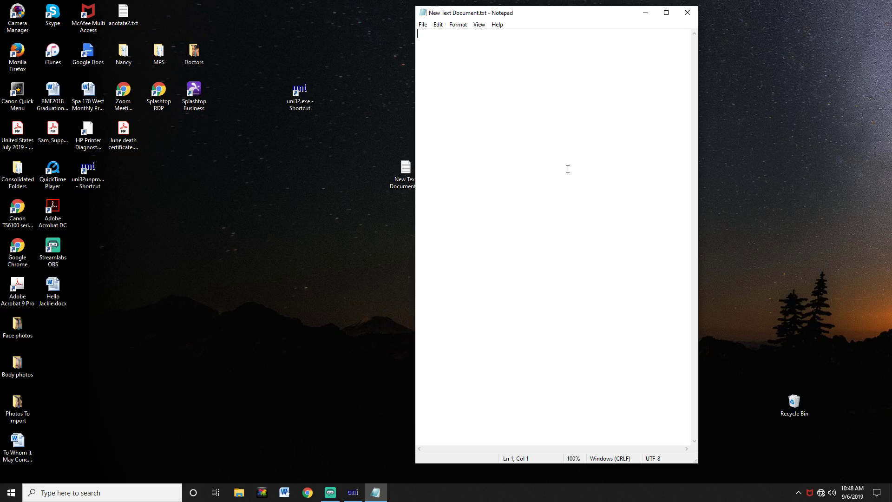
Step: Enter BEFORE and AFTER on separate lines of the text document, and save and close it
{"action": "type", "text": "BEFORE "}
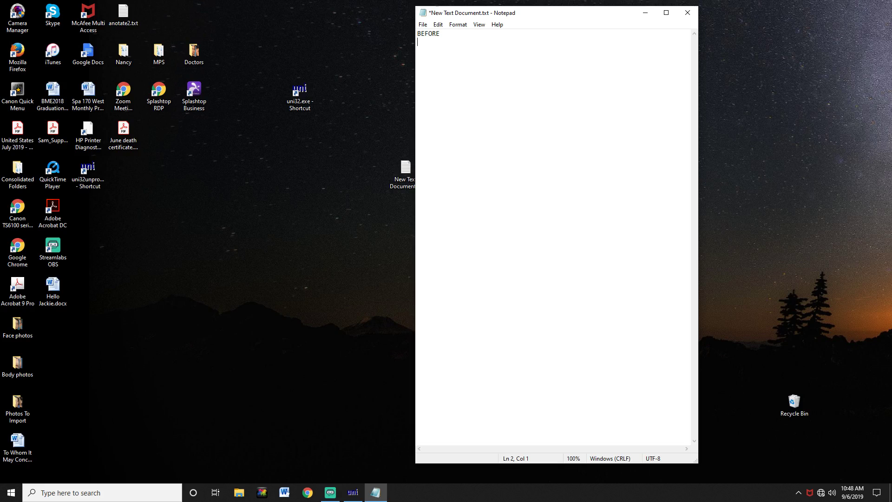
{"action": "type", "text": "AFTER"}
{"action": "left_click", "coordinate": [688, 14]}
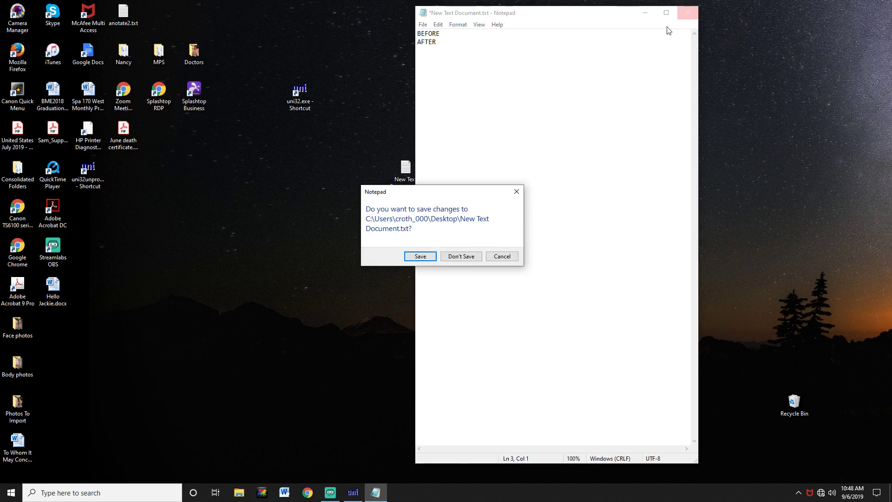
{"action": "left_click", "coordinate": [420, 257]}
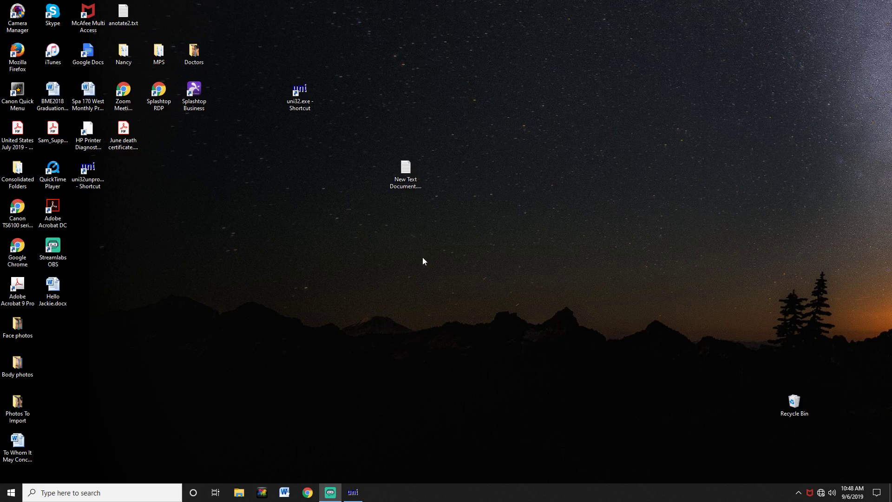
Step: Rename the new text document on the desktop as anotate.txt
{"action": "left_click", "coordinate": [403, 185]}
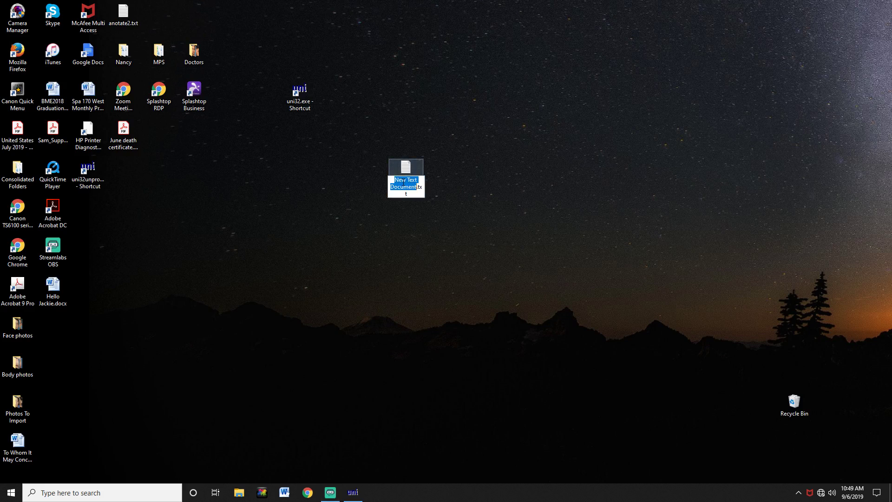
{"action": "type", "text": "ano"}
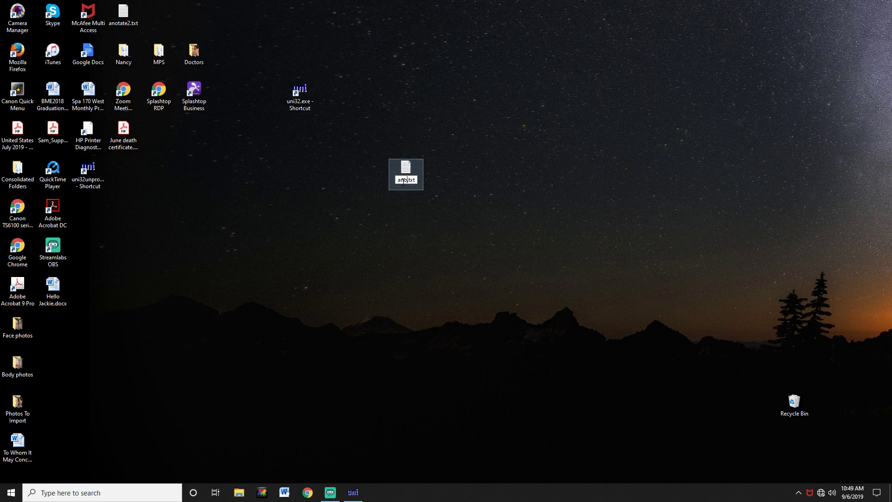
{"action": "type", "text": "tate"}
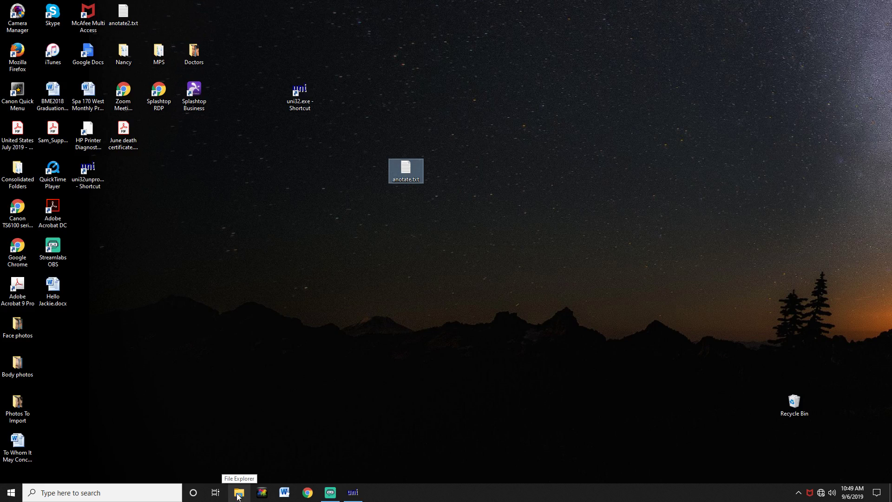
Step: Move anotate.txt from the desktop into the Uniplast folder on the C: drive using File Explorer, and close the folder window
{"action": "left_click", "coordinate": [238, 496]}
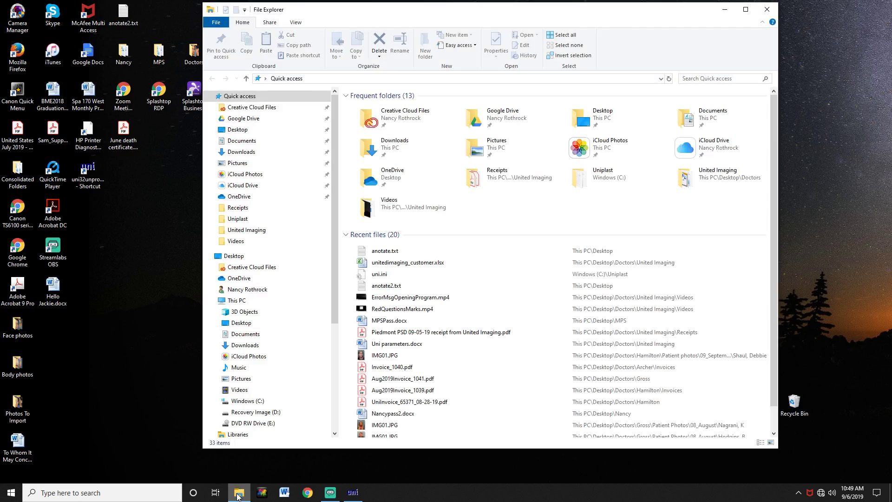
{"action": "left_click", "coordinate": [245, 403]}
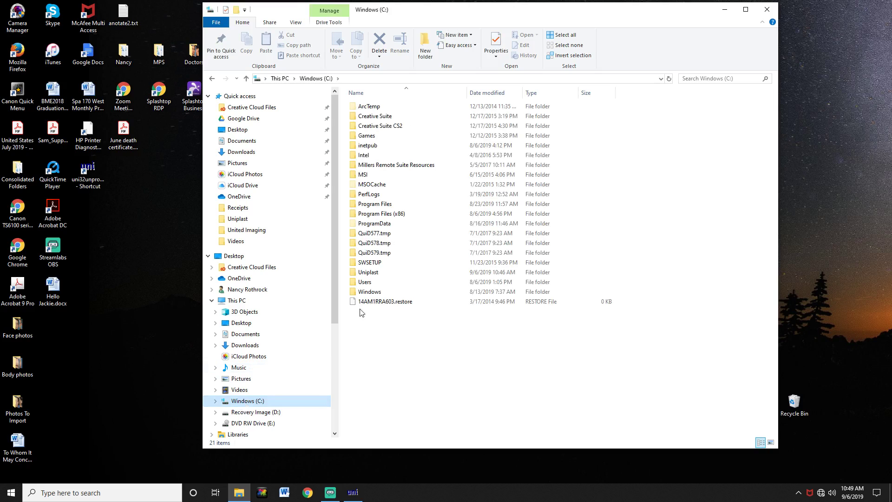
{"action": "double_click", "coordinate": [368, 276]}
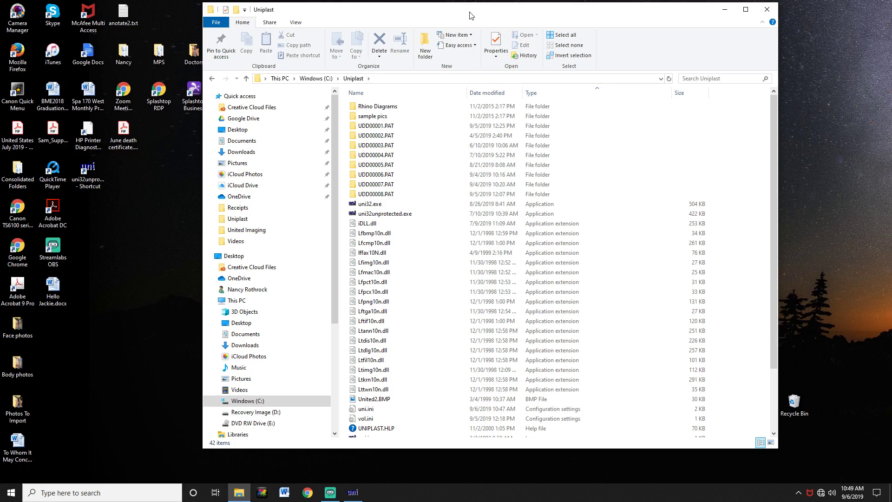
{"action": "left_click_drag", "start_coordinate": [471, 15], "coordinate": [694, 29]}
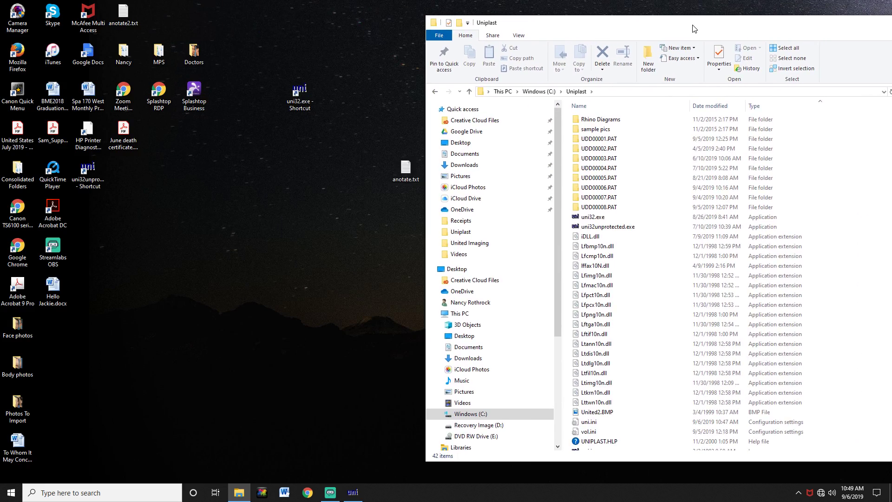
{"action": "left_click_drag", "start_coordinate": [396, 178], "coordinate": [642, 420]}
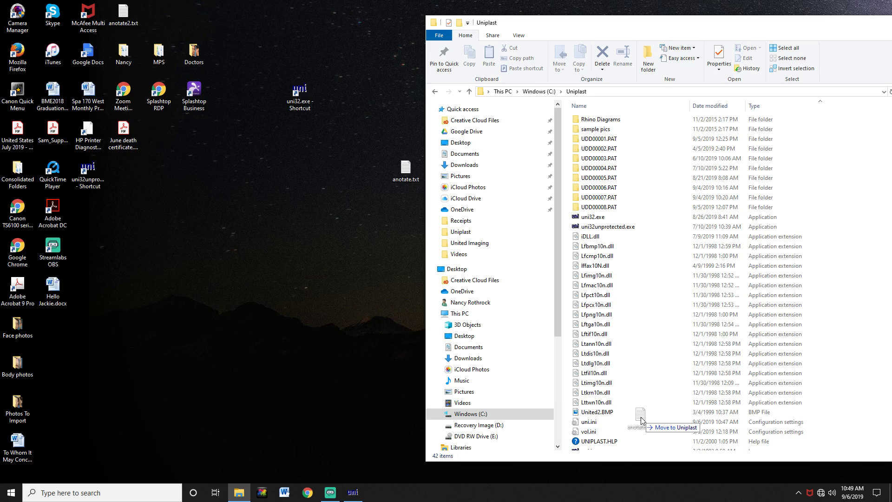
{"action": "left_click_drag", "start_coordinate": [642, 420], "coordinate": [641, 420]}
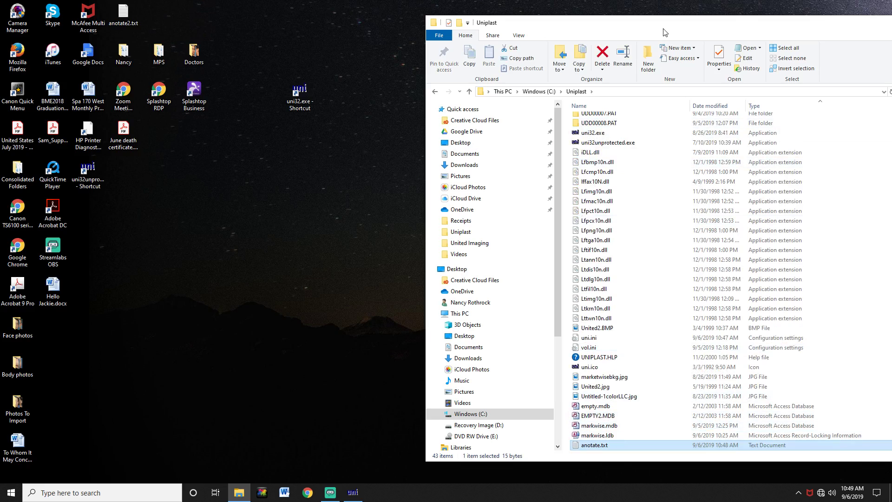
{"action": "left_click_drag", "start_coordinate": [666, 33], "coordinate": [479, 27]}
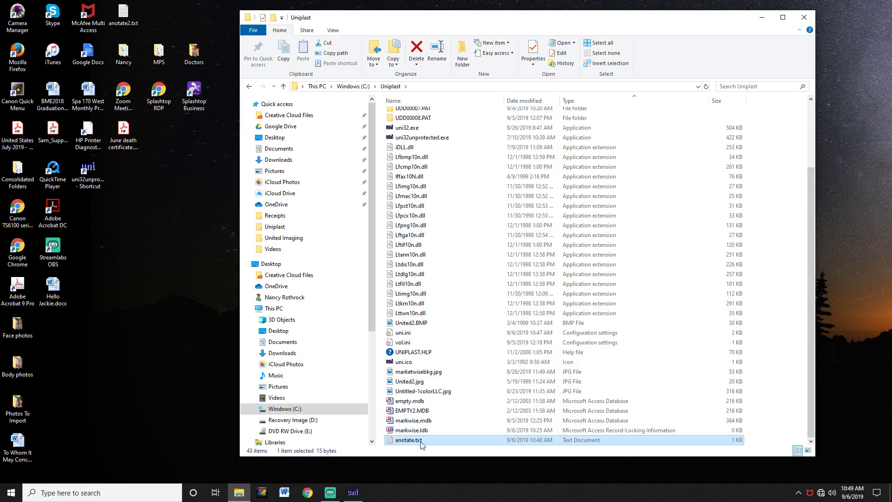
{"action": "left_click", "coordinate": [806, 18]}
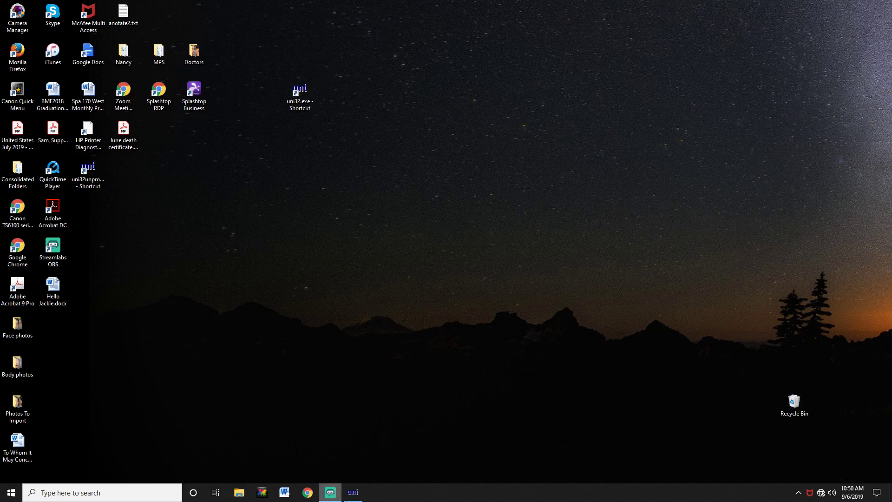
Step: Switch back to Marketwise and place the pre-defined BEFORE label over the hair at the top centre of the VIEW0006 photo
{"action": "left_click", "coordinate": [356, 495]}
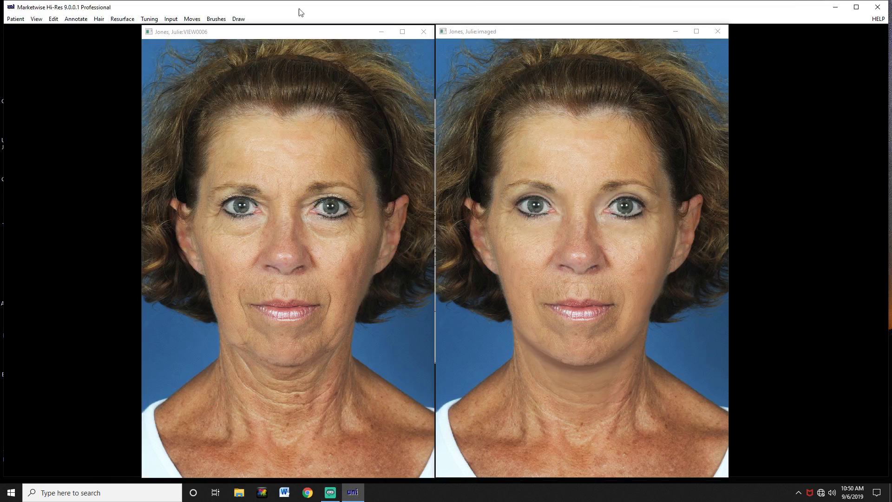
{"action": "left_click", "coordinate": [181, 30]}
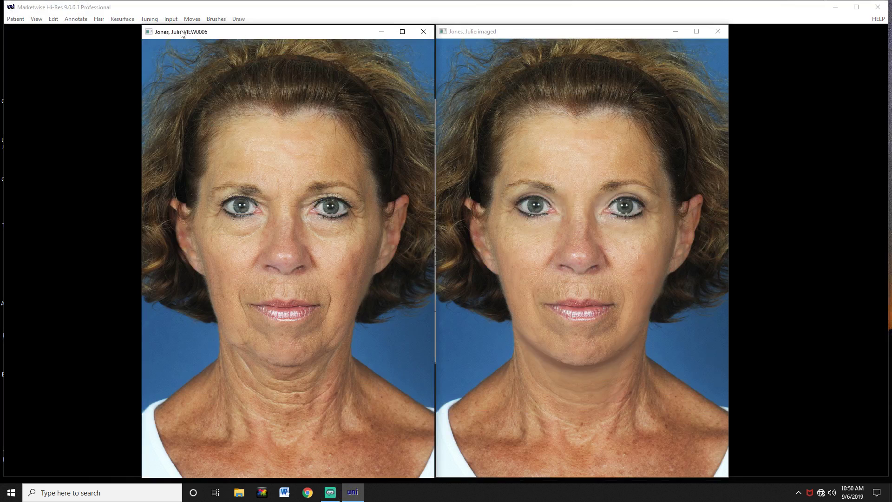
{"action": "left_click", "coordinate": [73, 20]}
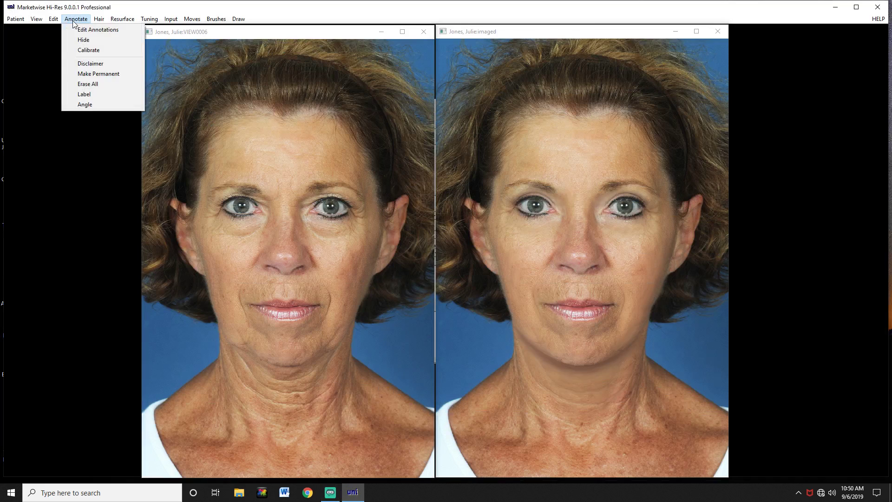
{"action": "left_click", "coordinate": [83, 96]}
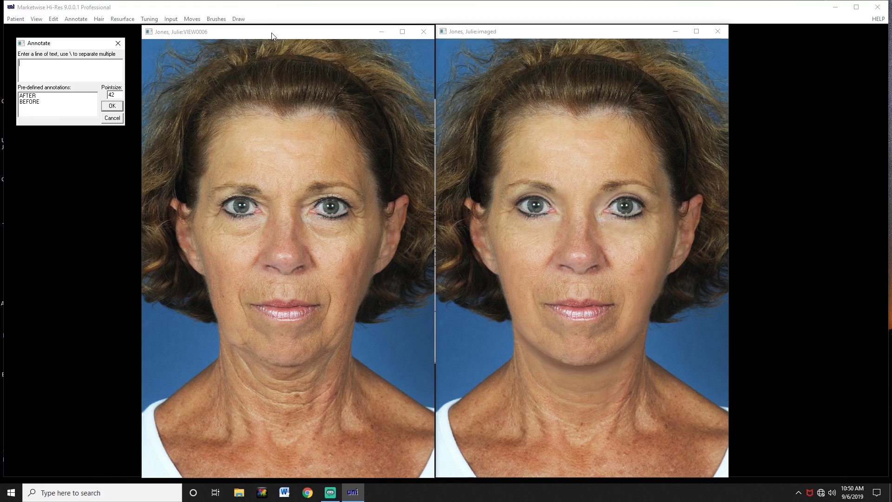
{"action": "double_click", "coordinate": [29, 102]}
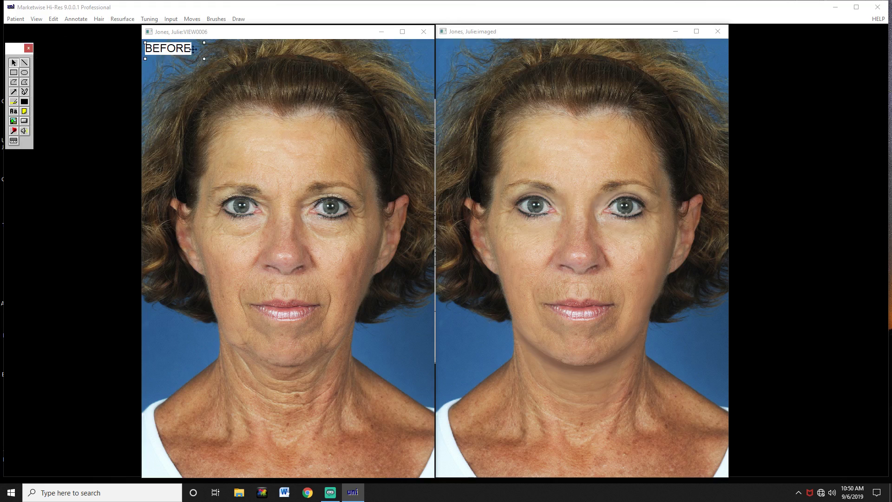
{"action": "left_click_drag", "start_coordinate": [171, 51], "coordinate": [283, 68]}
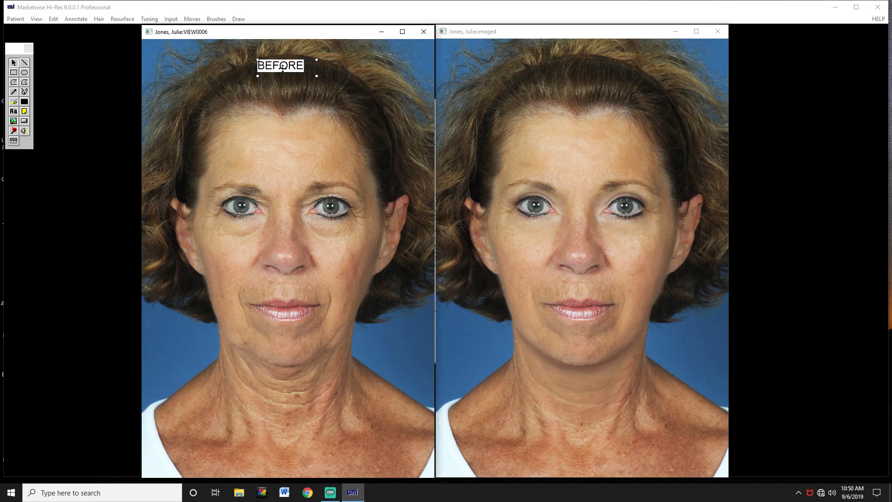
Step: Add the pre-defined AFTER label to the imaged photo and place it over the hair at the top centre
{"action": "left_click", "coordinate": [564, 35]}
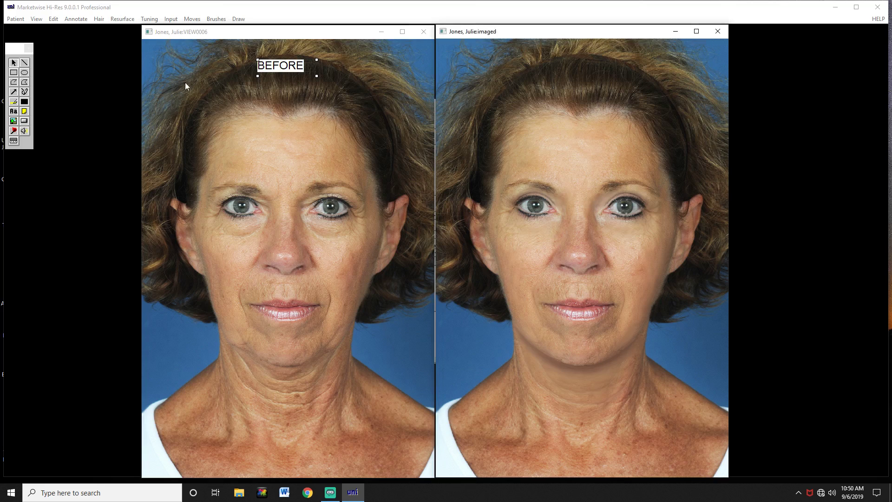
{"action": "left_click", "coordinate": [76, 19]}
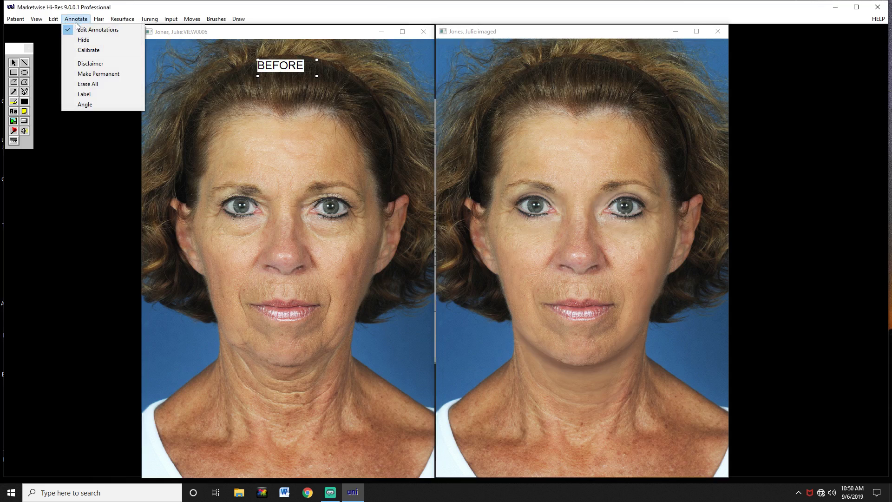
{"action": "left_click", "coordinate": [83, 94]}
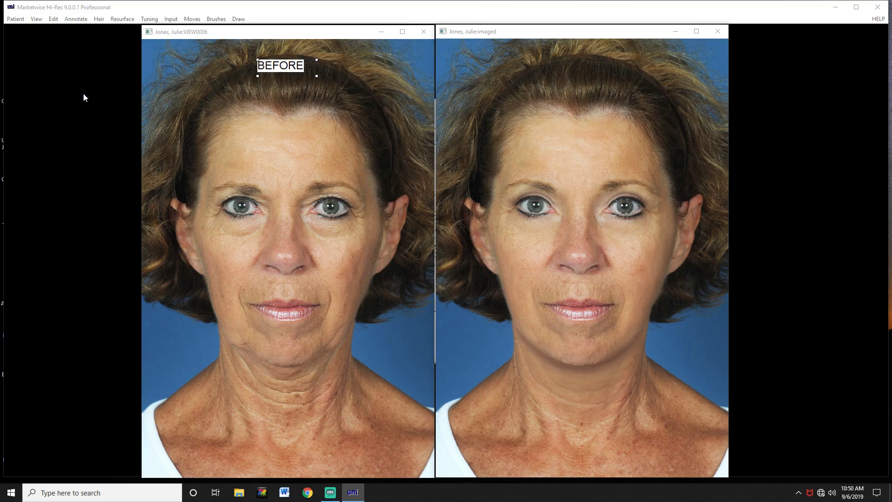
{"action": "double_click", "coordinate": [28, 96]}
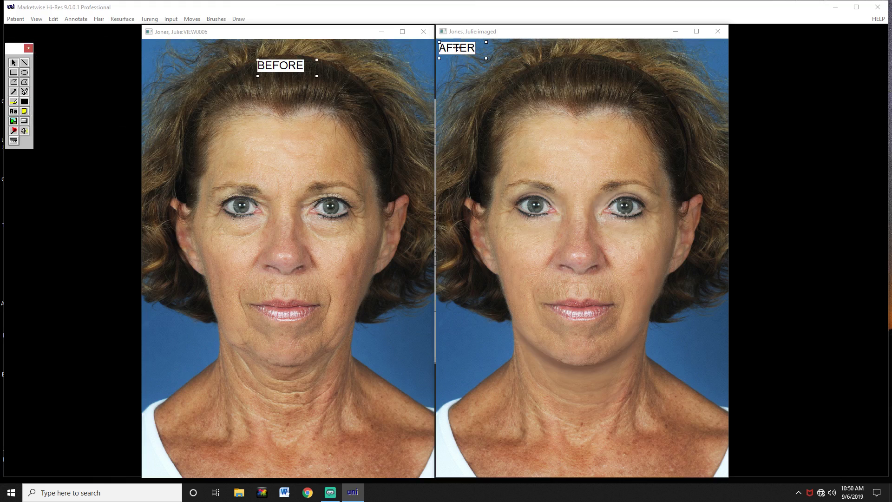
{"action": "left_click_drag", "start_coordinate": [457, 48], "coordinate": [580, 64]}
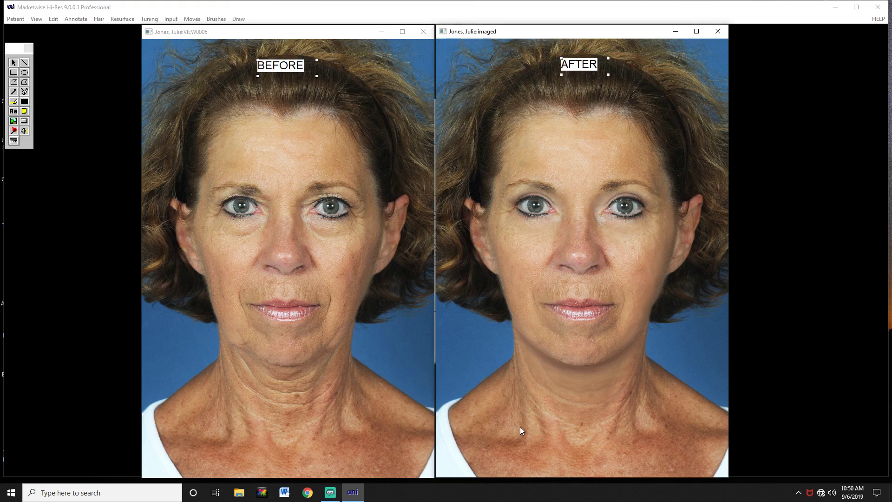
Step: Close the VIEW0006 and imaged photos without saving their modifications
{"action": "left_click", "coordinate": [425, 35]}
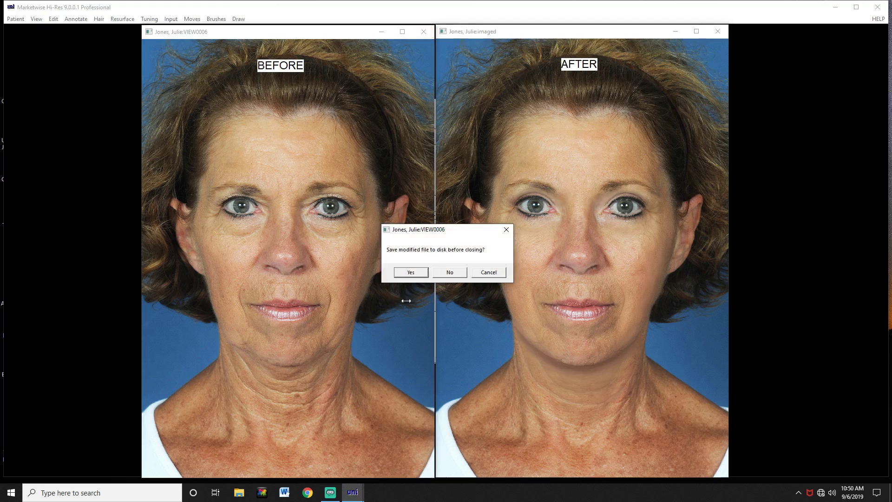
{"action": "left_click", "coordinate": [449, 274]}
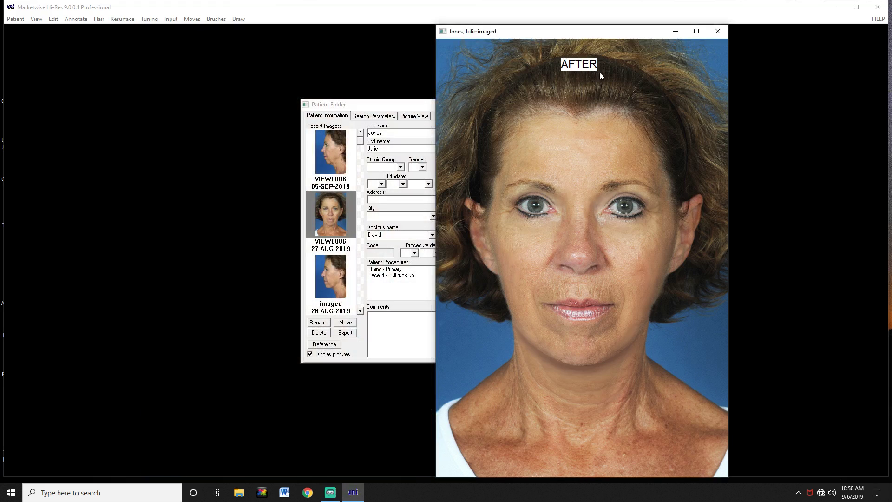
{"action": "left_click", "coordinate": [721, 32]}
{"action": "left_click", "coordinate": [448, 271]}
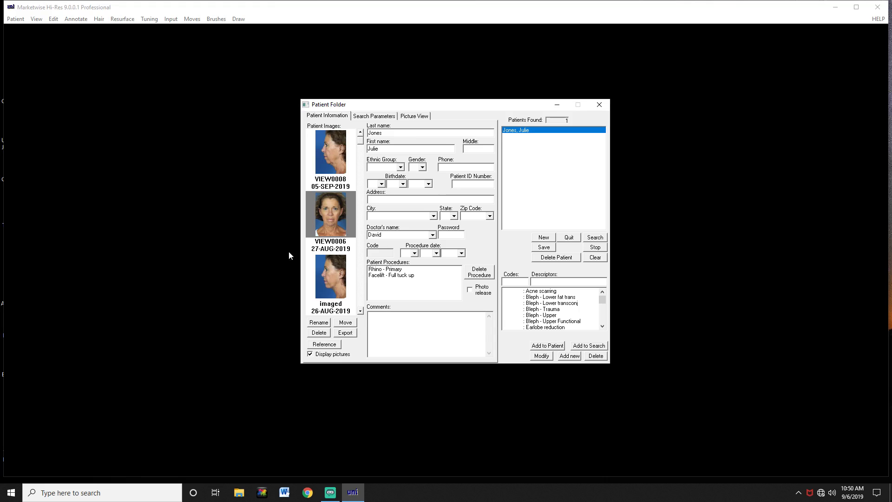
Step: Open the program's Options
{"action": "left_click", "coordinate": [14, 19]}
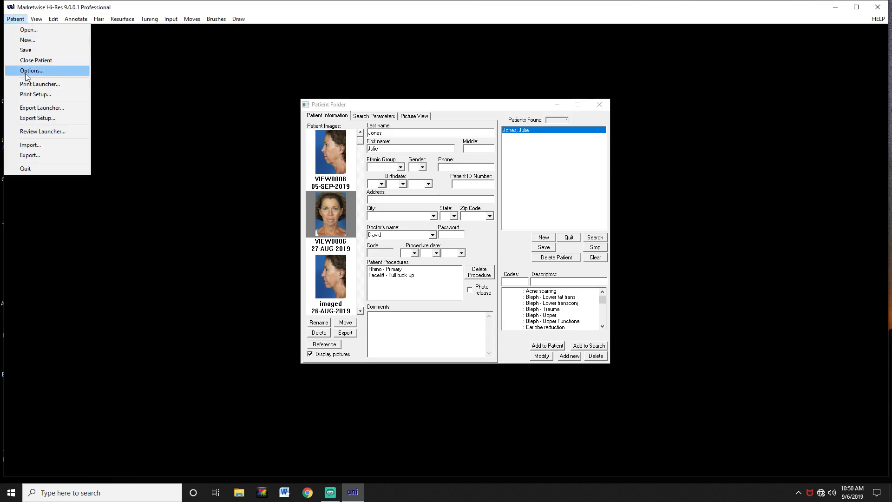